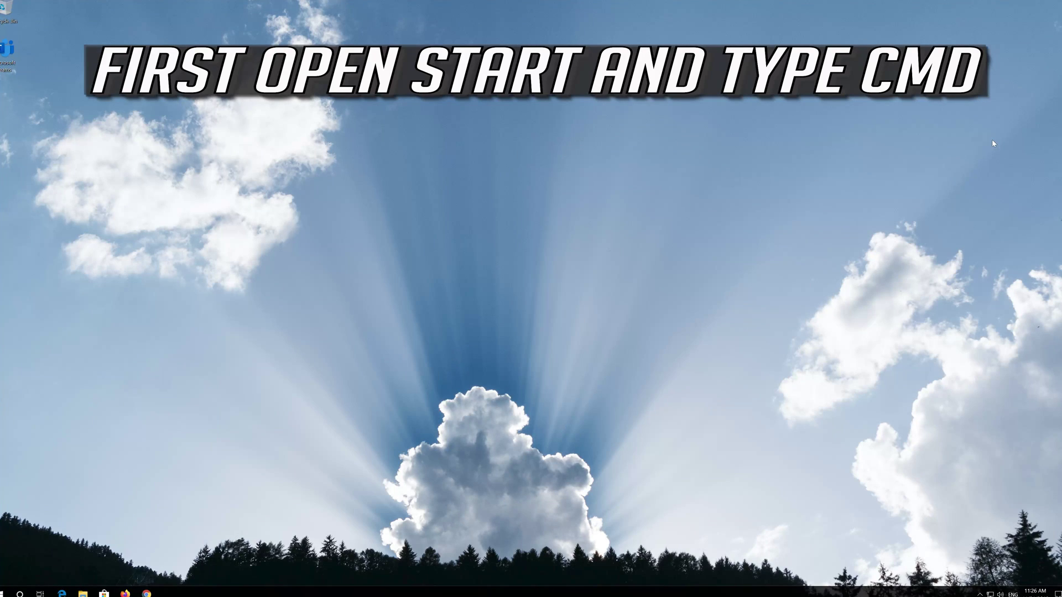
Search for cmd and run Command Prompt as administrator, approving the UAC prompt
text(cmd)
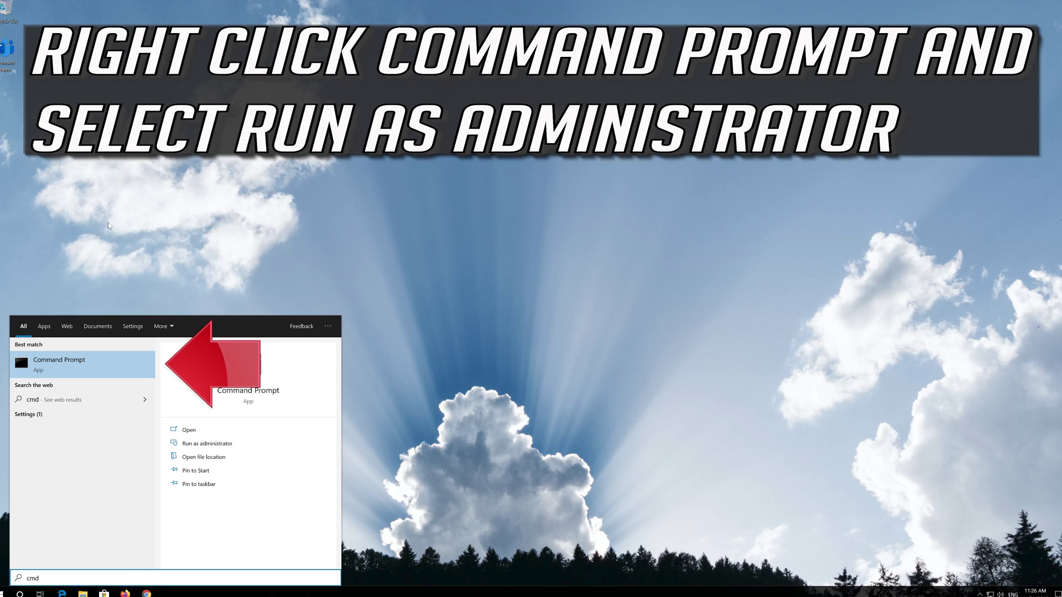
right_click(99, 371)
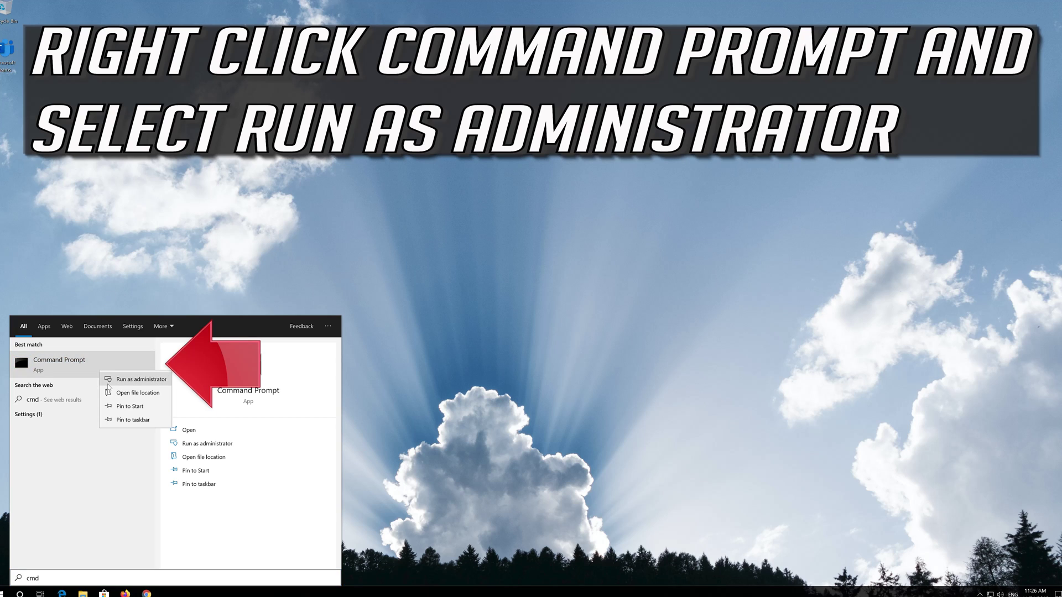
click(161, 381)
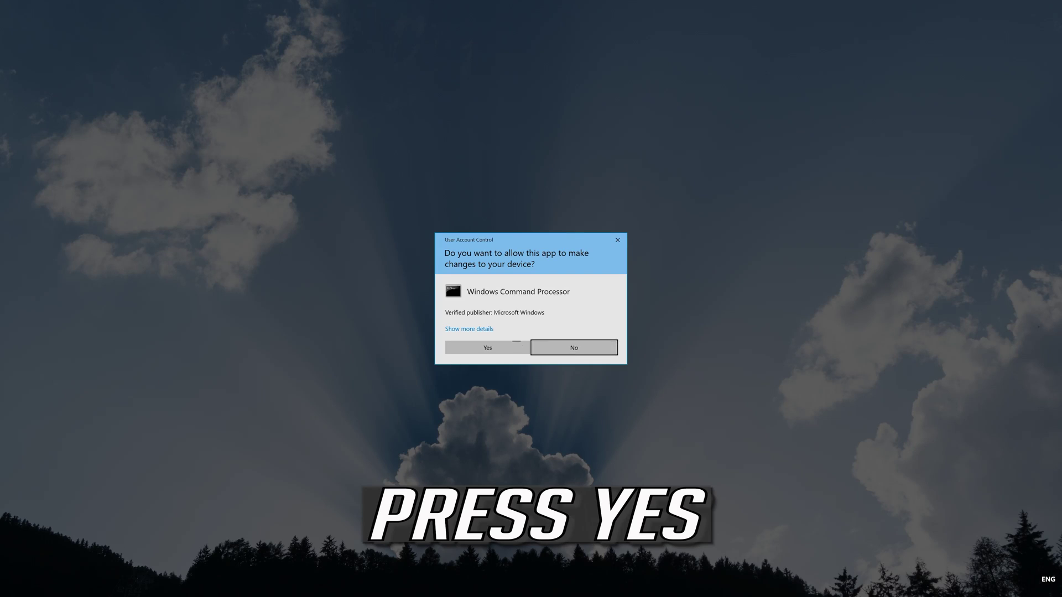
click(494, 347)
Move the Command Prompt window to the screen centre and enlarge it
drag(318, 55, 568, 170)
drag(676, 378, 741, 401)
drag(584, 172, 594, 159)
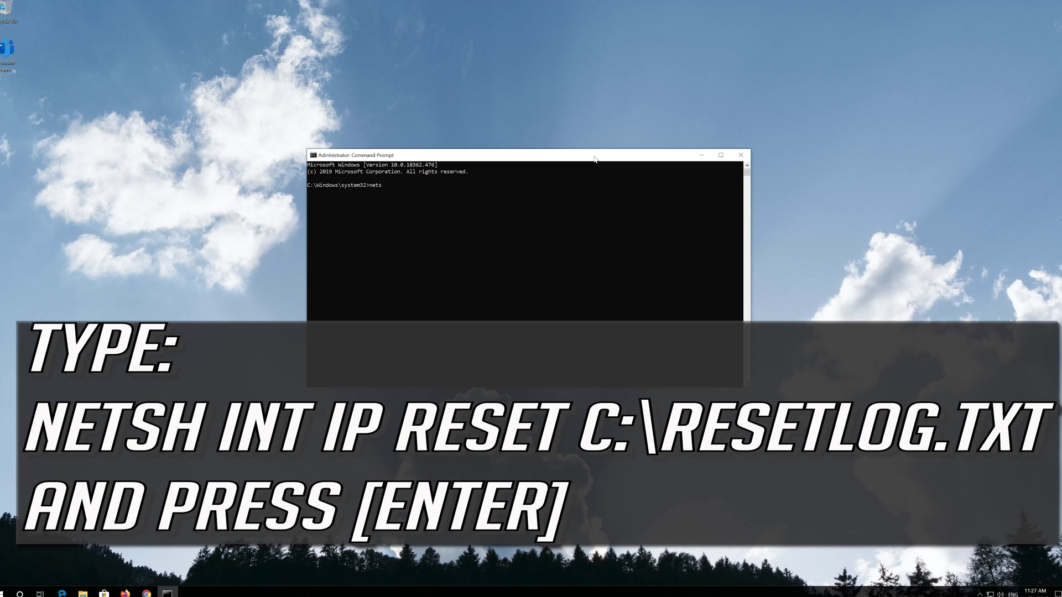
Enter the TCP/IP reset command 'netsh int ip reset C:\resetlog.txt'
text(nt ip reset C:\resetlog.txt)
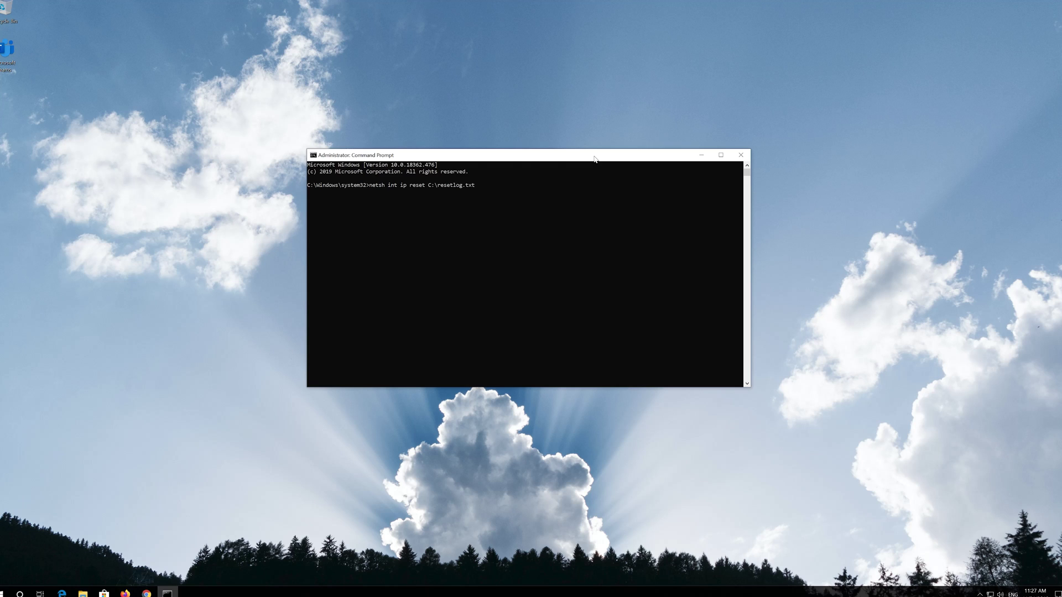
Run the IP reset, then netsh winsock reset and ipconfig /flushdns, and exit Command Prompt
key(Return)
text(n)
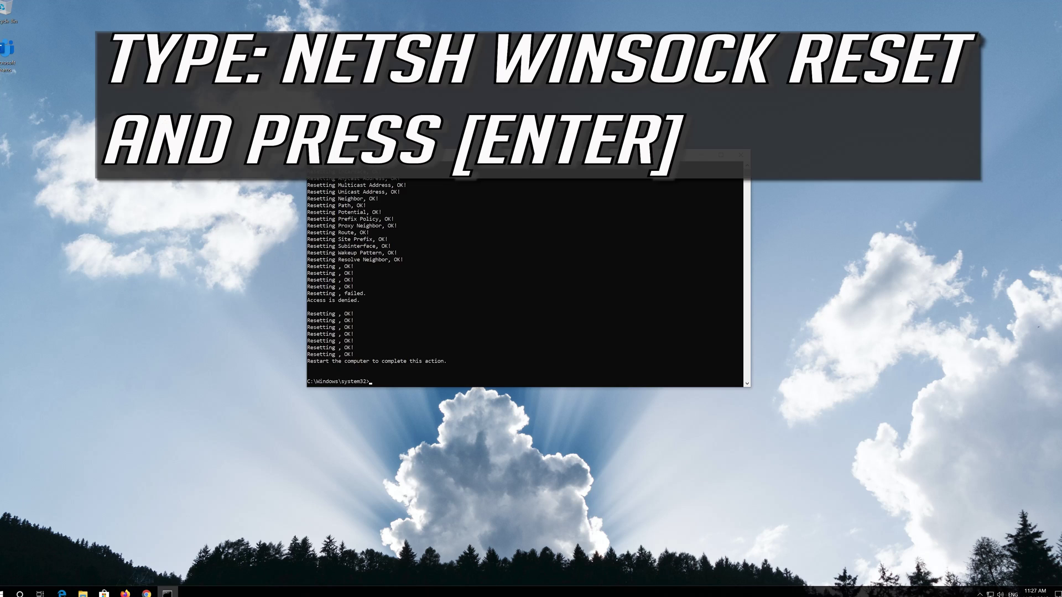
text(etsh winsock reset)
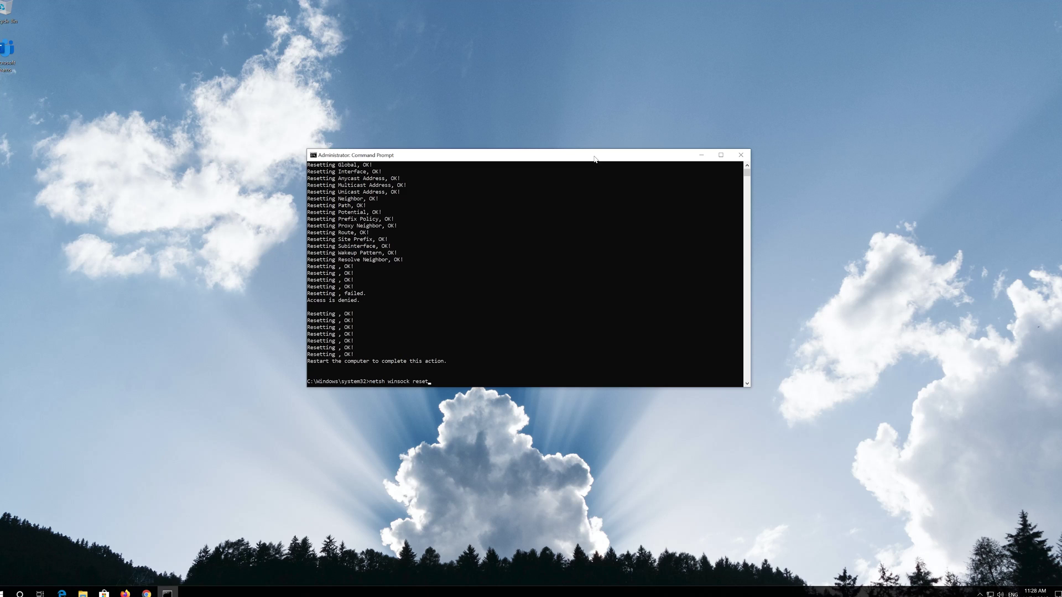
key(Return)
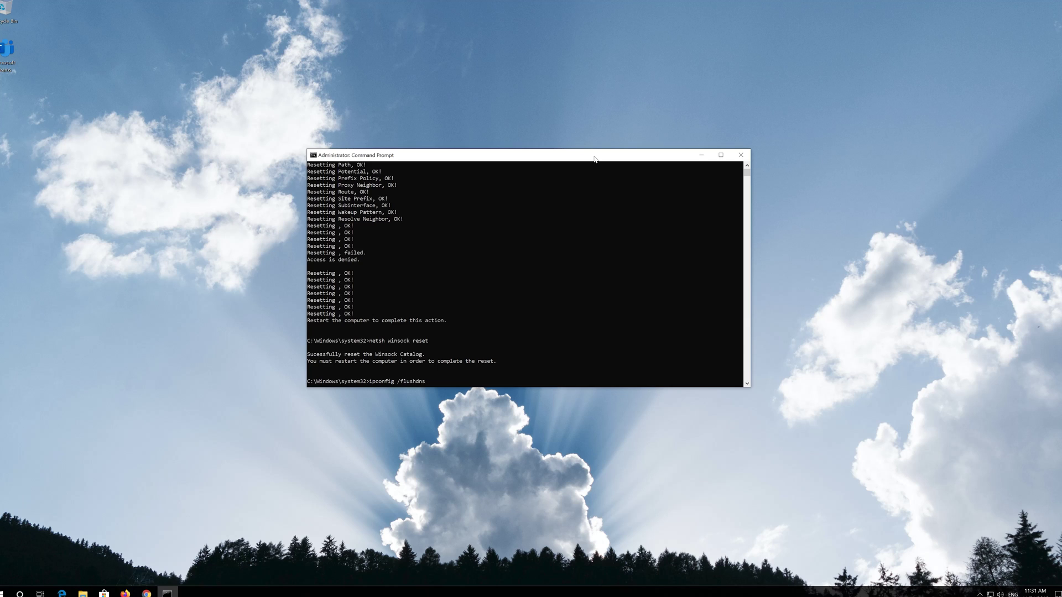
key(Return)
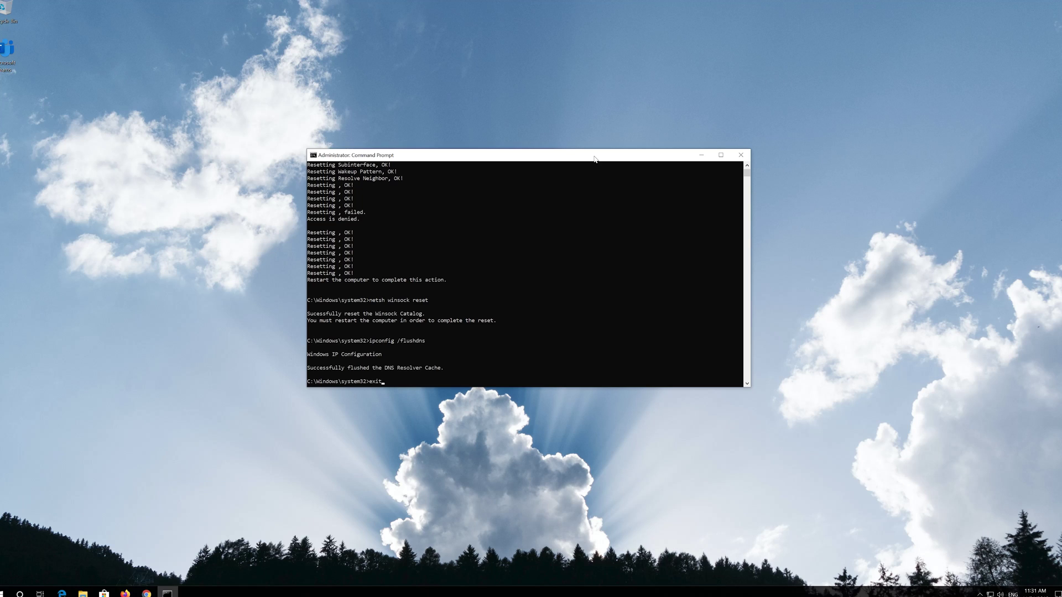
key(Return)
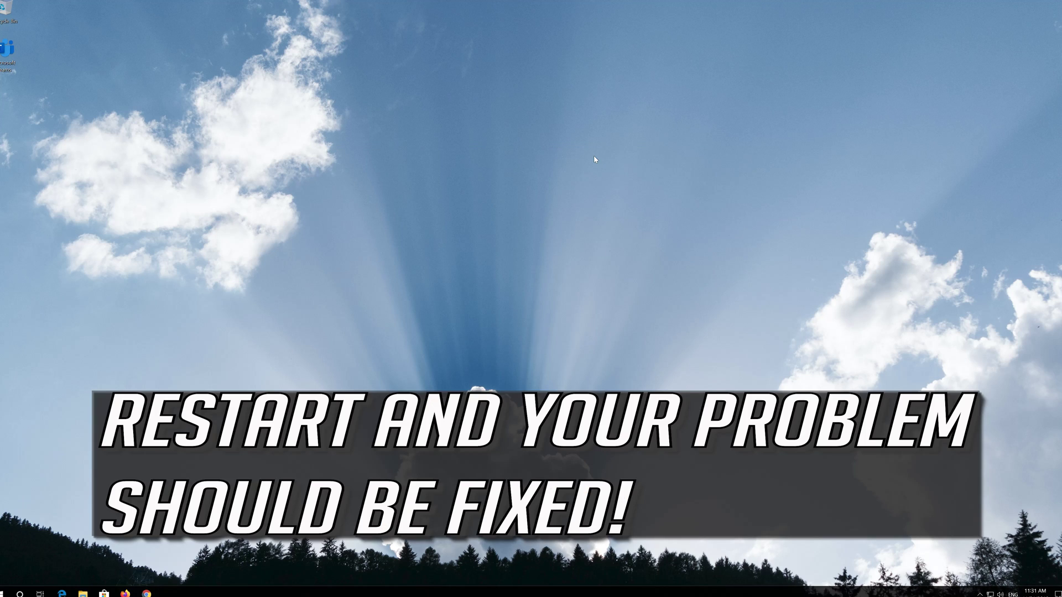
Choose Restart from the Start menu's power options
click(5, 592)
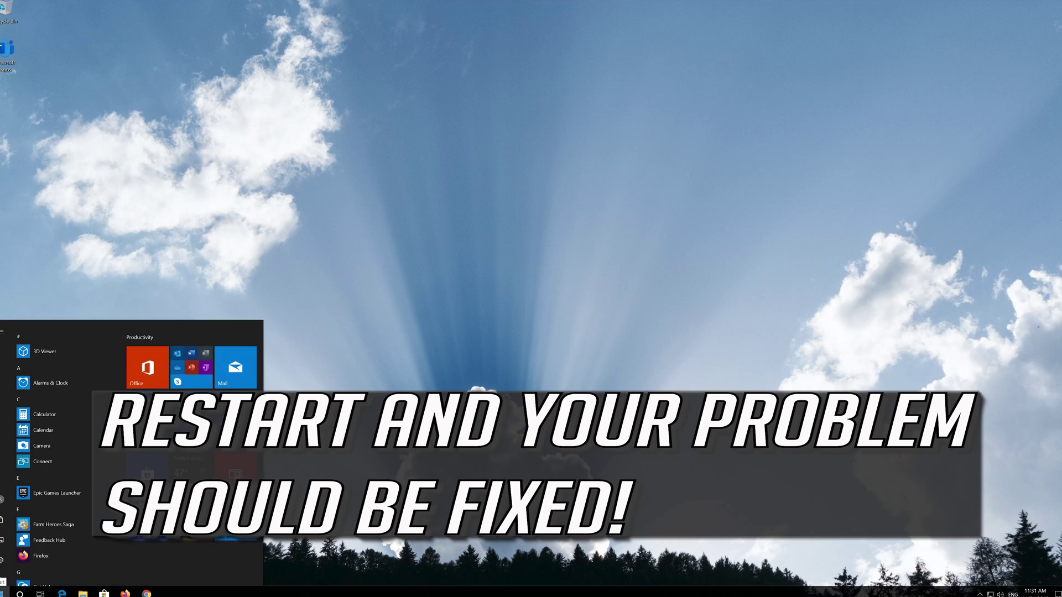
click(3, 576)
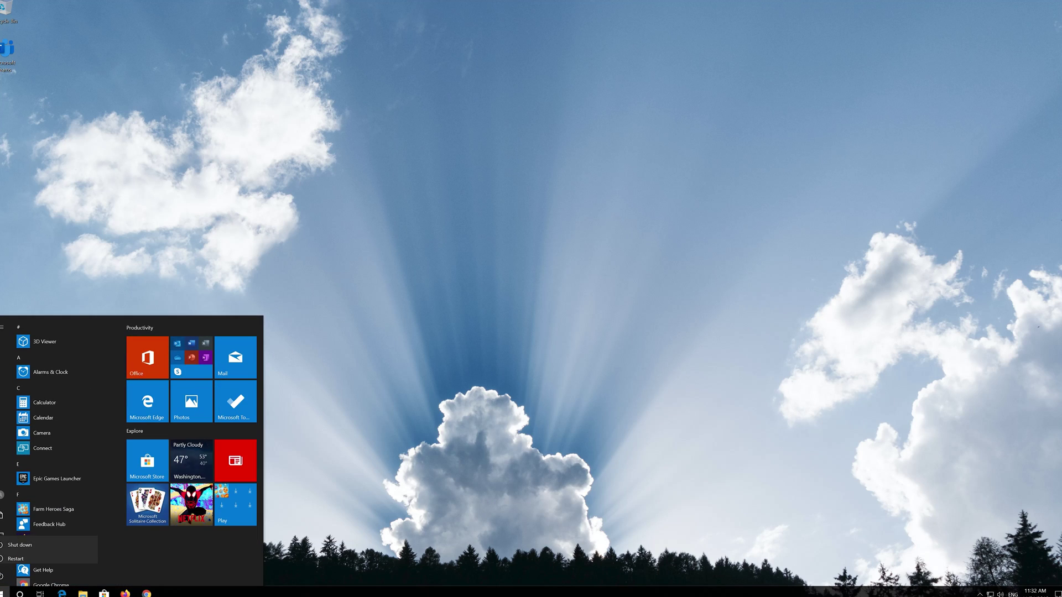
click(17, 554)
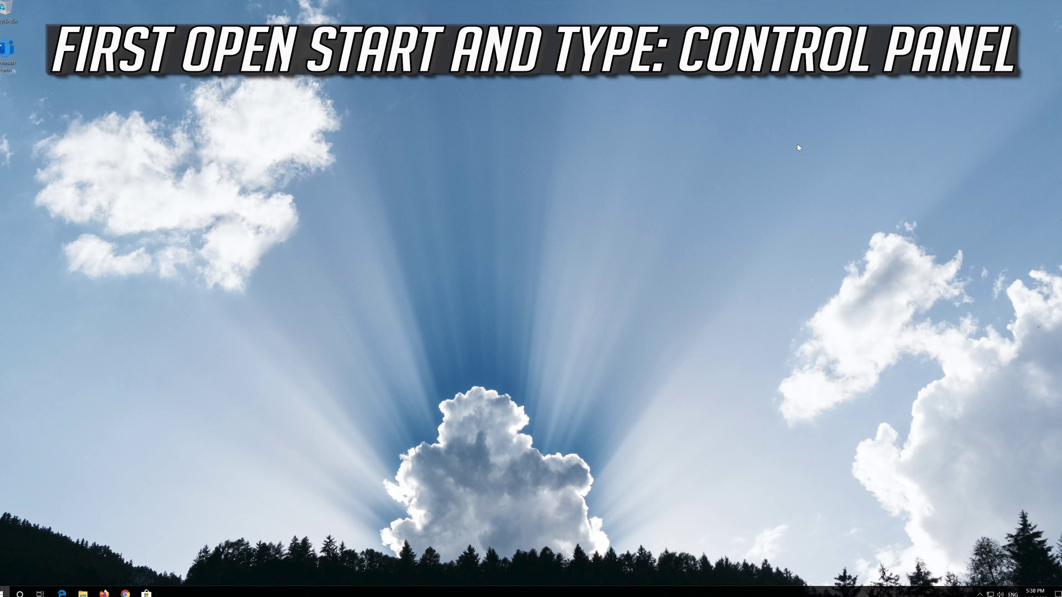
Search for 'control panel', open it, and go to Network and Internet
key(super)
text(control panel)
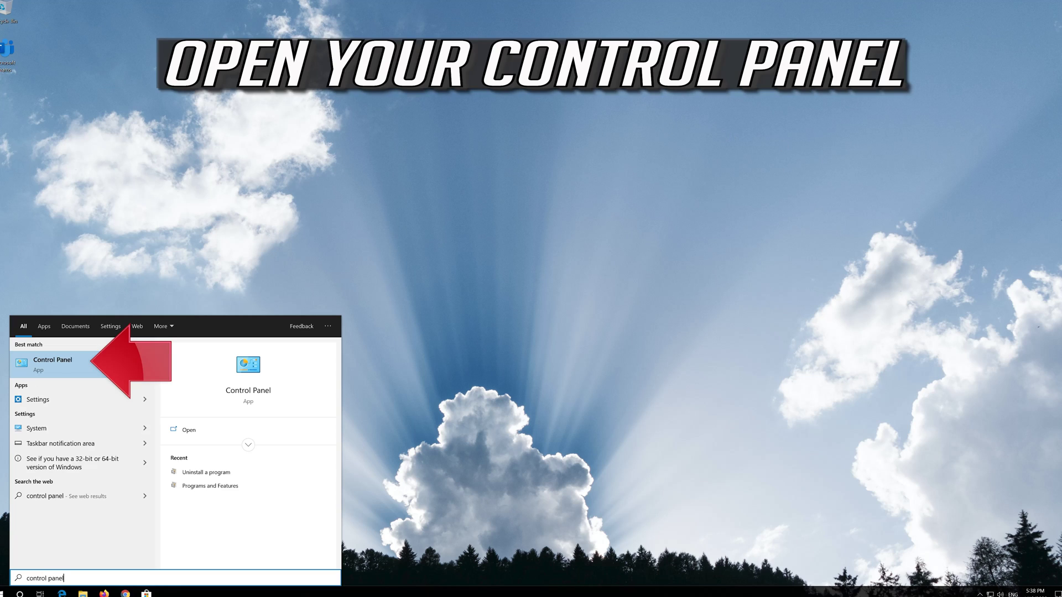
click(90, 366)
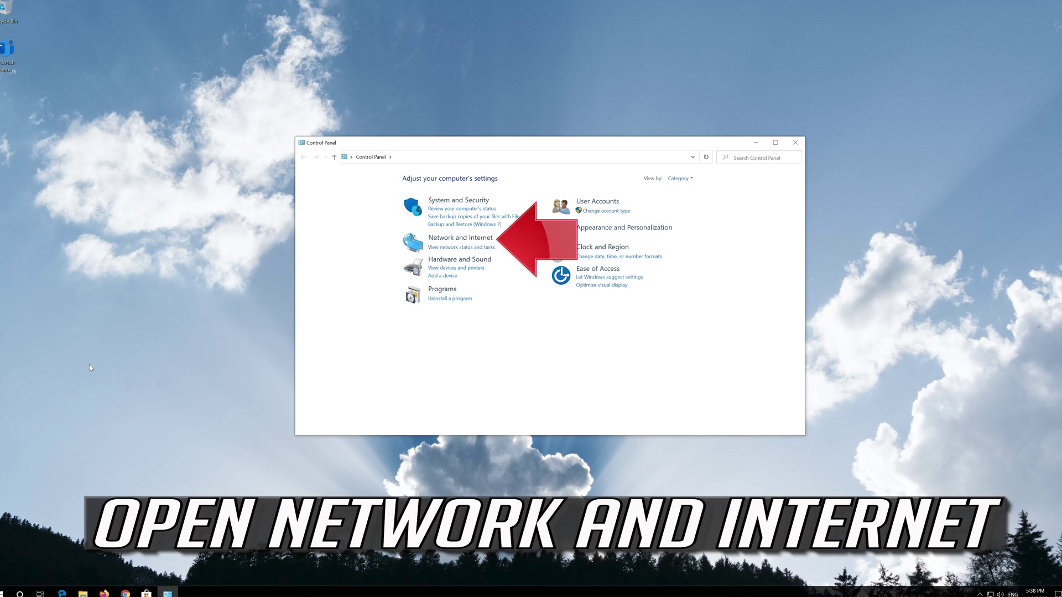
click(465, 239)
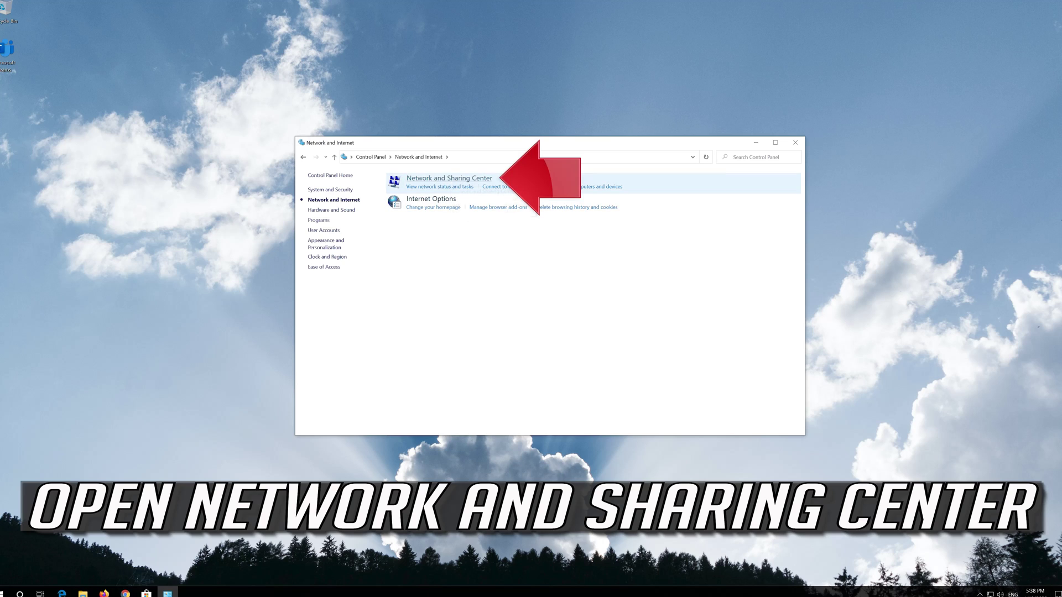
Go through Network and Sharing Center to Change adapter settings to list the Ethernet adapter
click(449, 180)
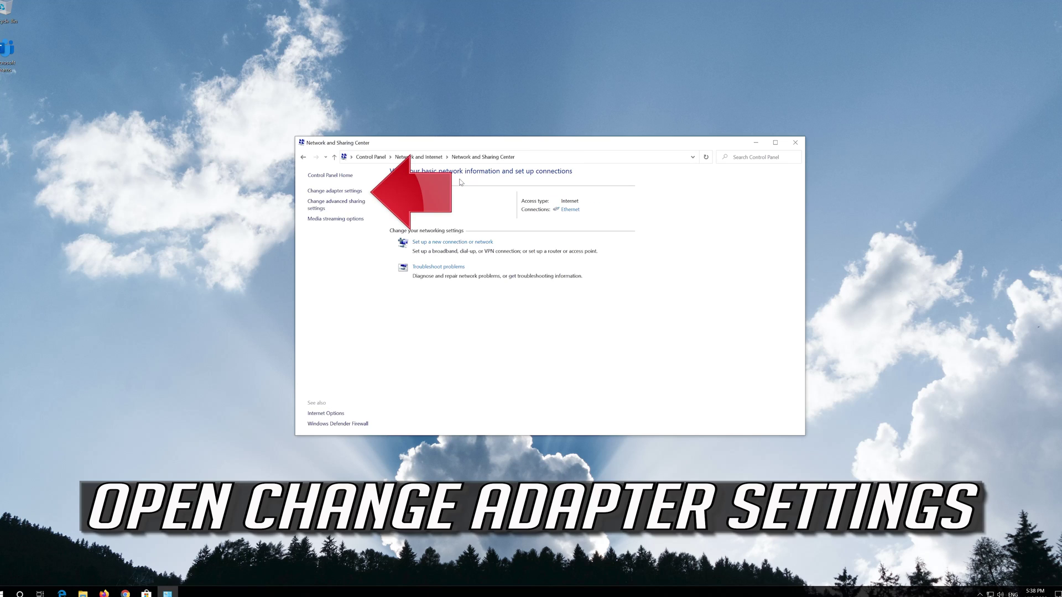
click(335, 191)
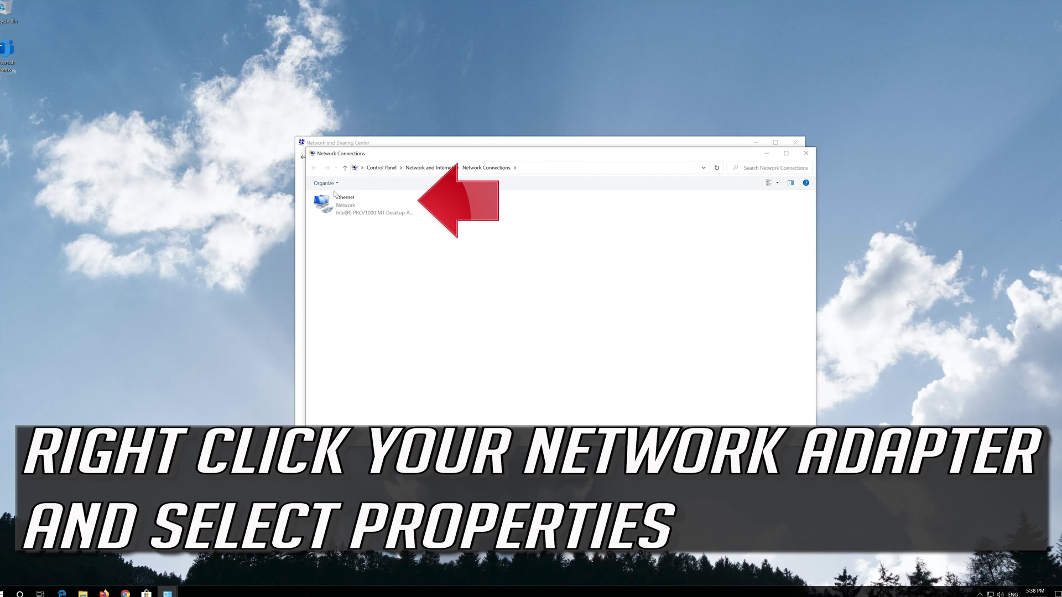
Open Ethernet Properties and the Internet Protocol Version 4 (TCP/IPv4) properties dialog
click(340, 202)
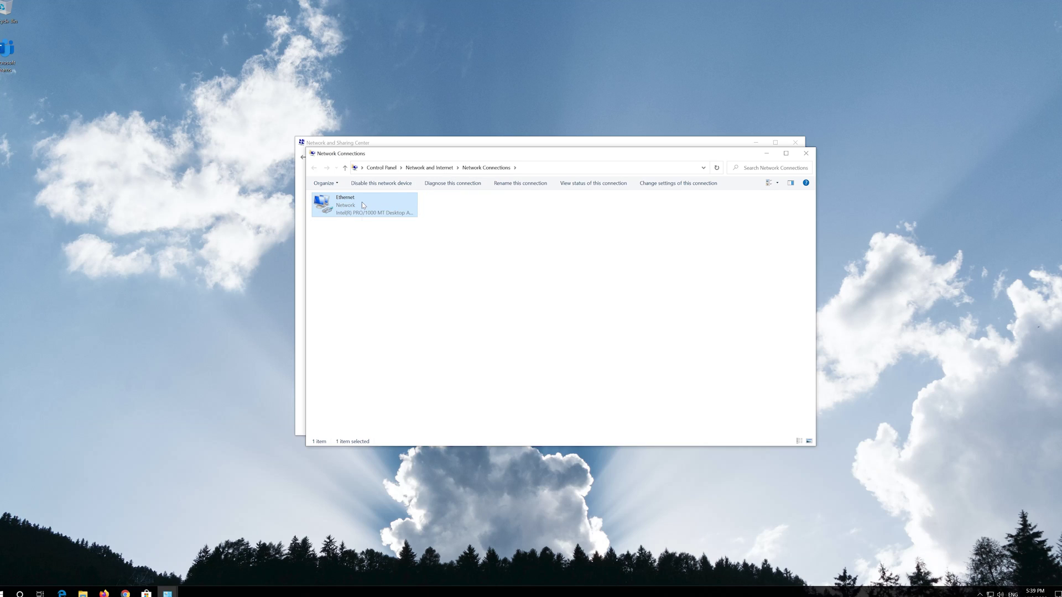
right_click(362, 203)
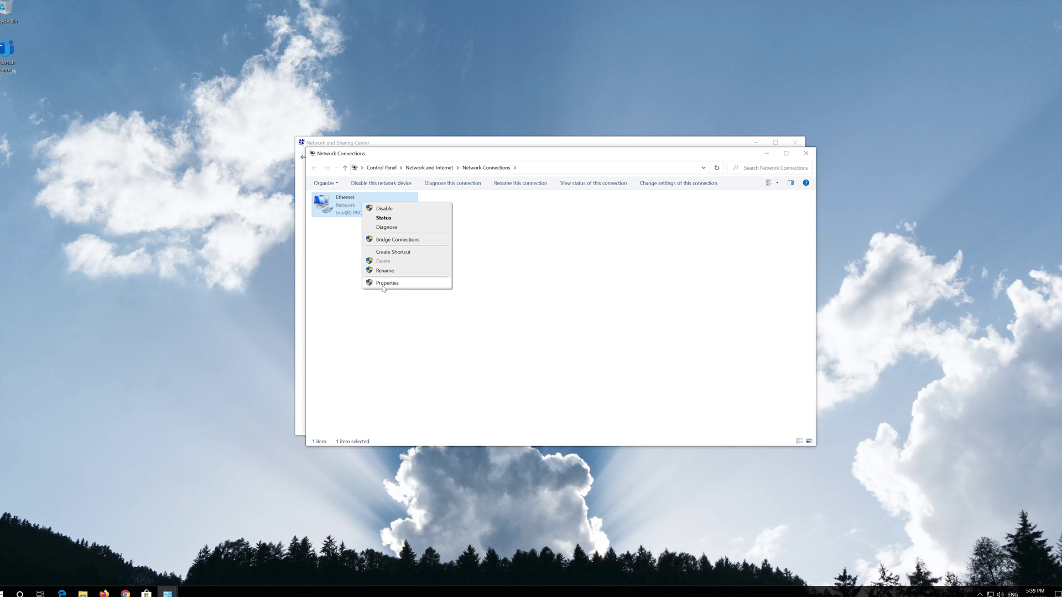
click(398, 284)
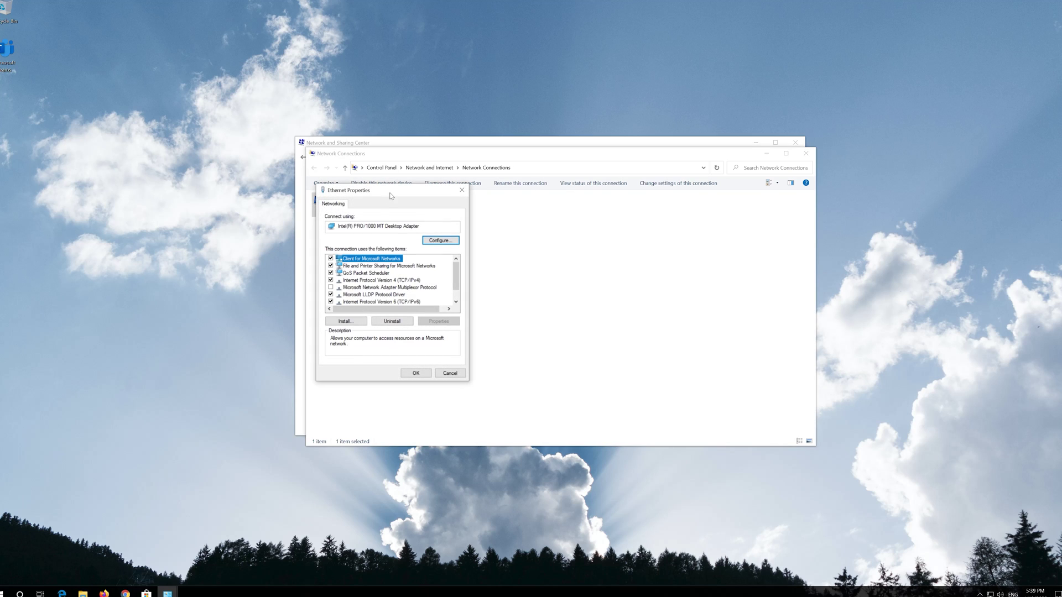
drag(395, 195, 563, 200)
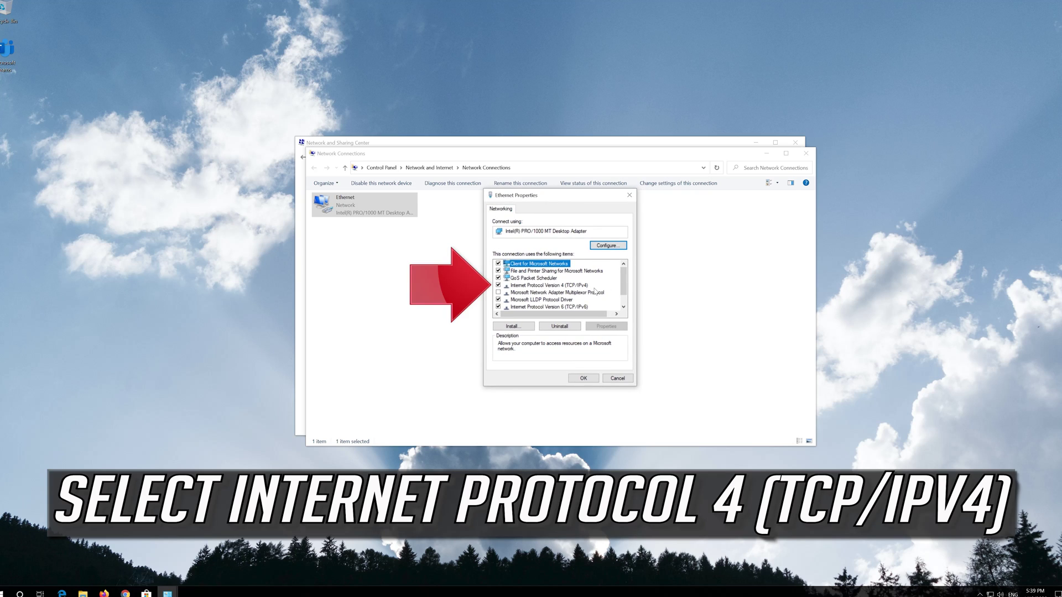
click(574, 286)
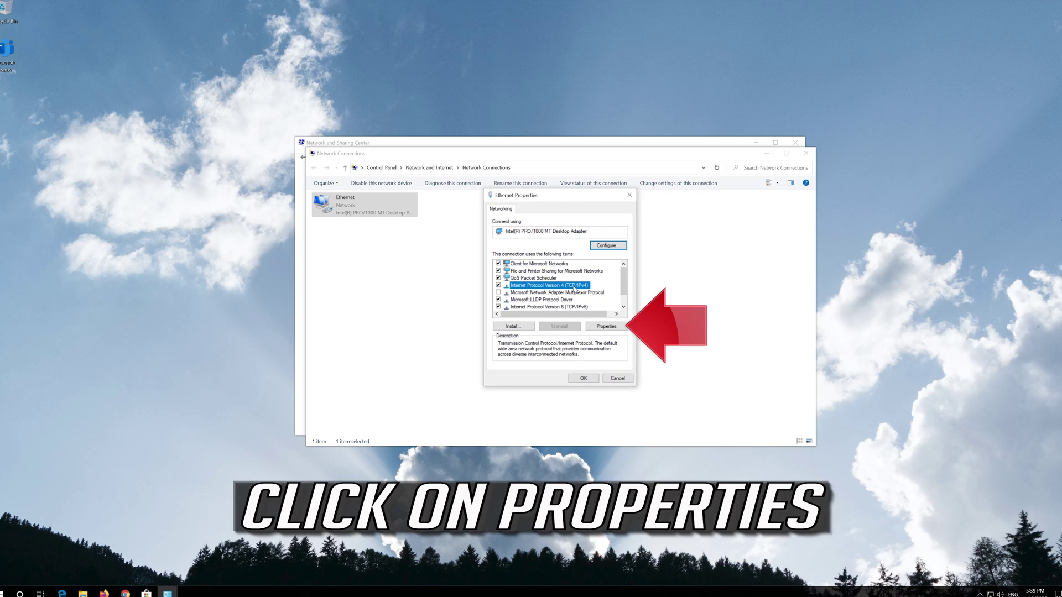
click(607, 326)
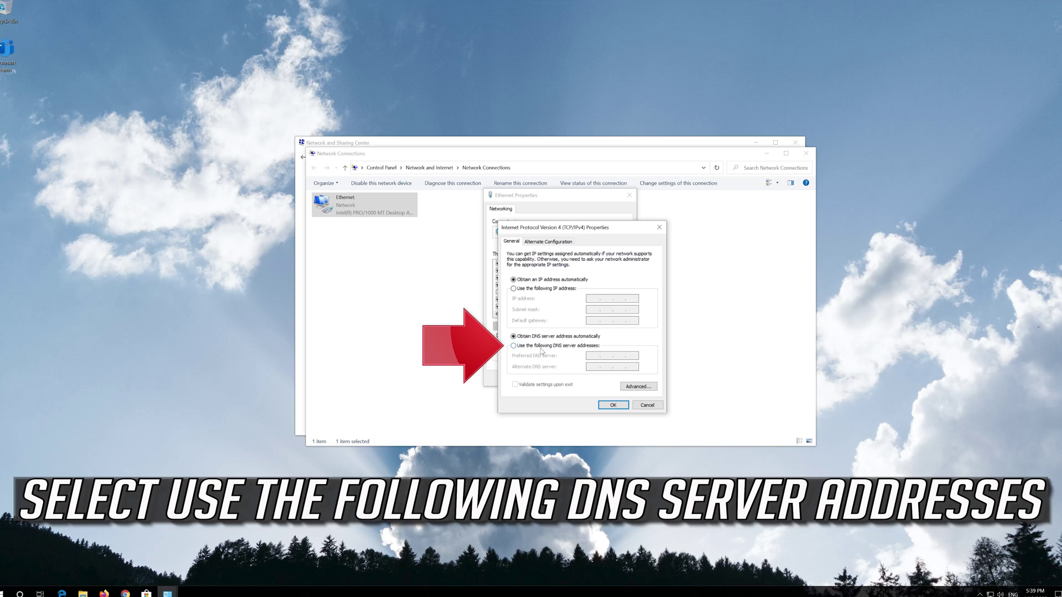
Set DNS to 1.1.1.1 preferred and 1.0.0.1 alternate, confirm, and close Ethernet Properties
click(514, 345)
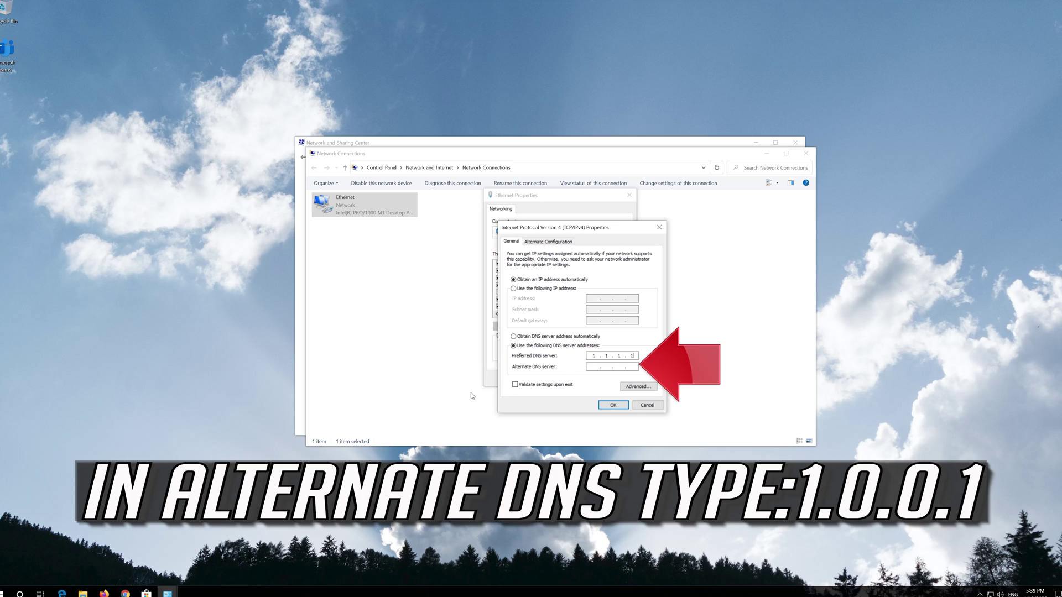
click(593, 366)
text(1.0.0.)
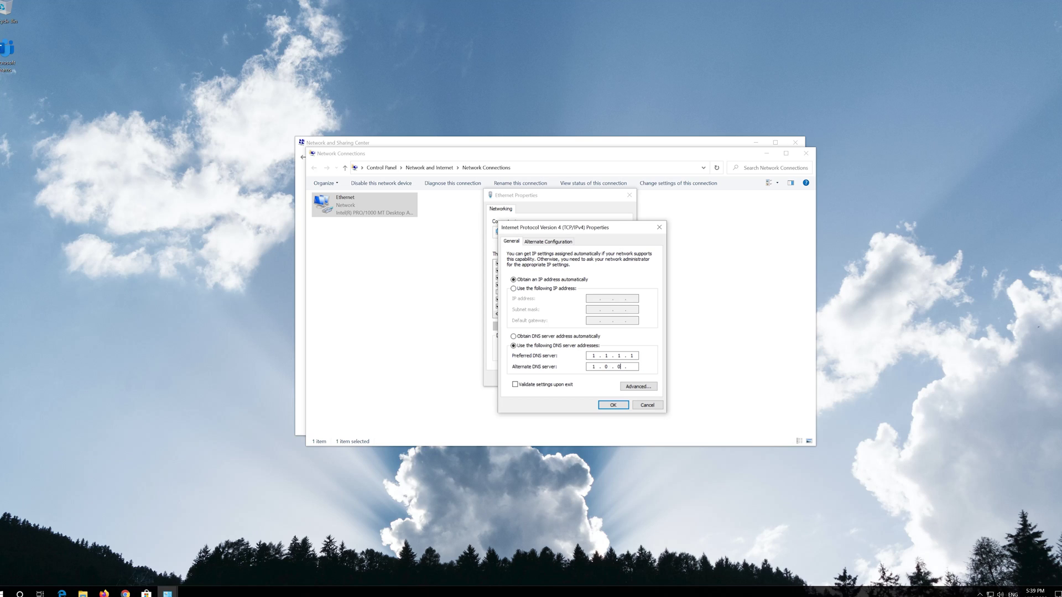
text(1)
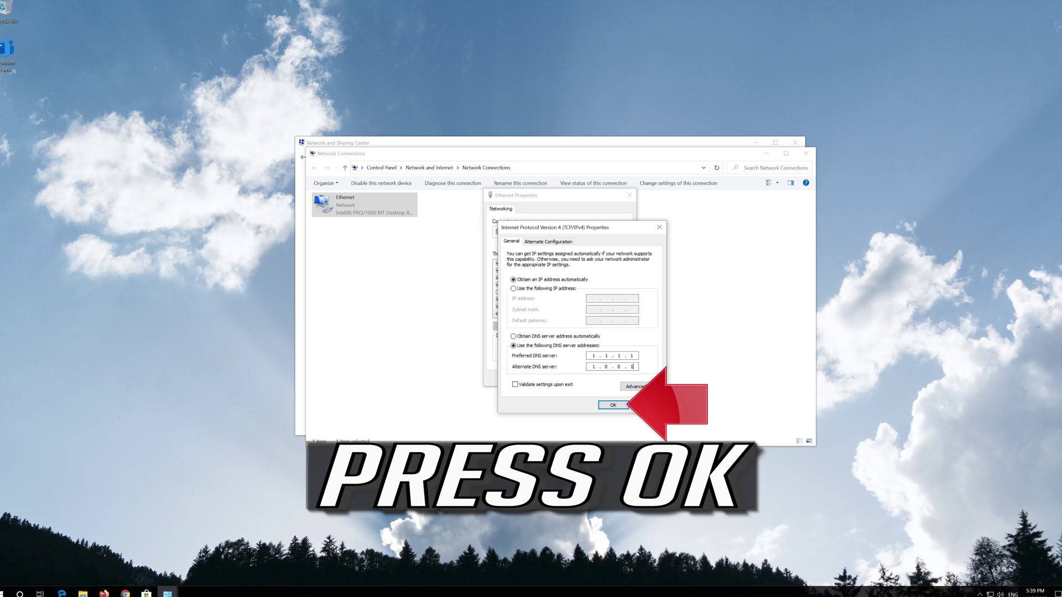
click(612, 405)
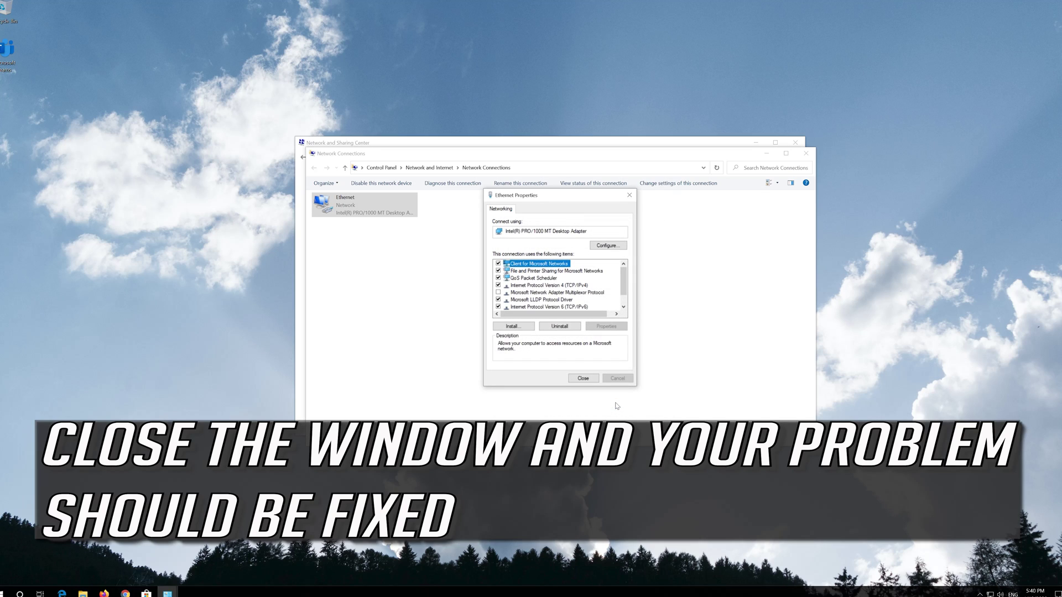
click(583, 379)
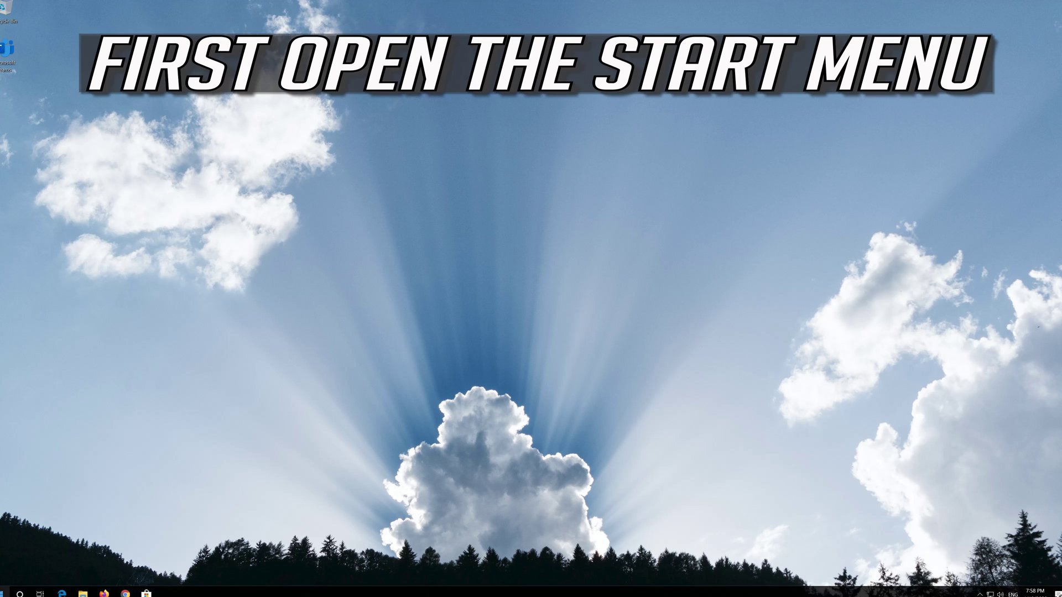
Open Settings from the Start menu and go to the Network & Internet status page
key(super)
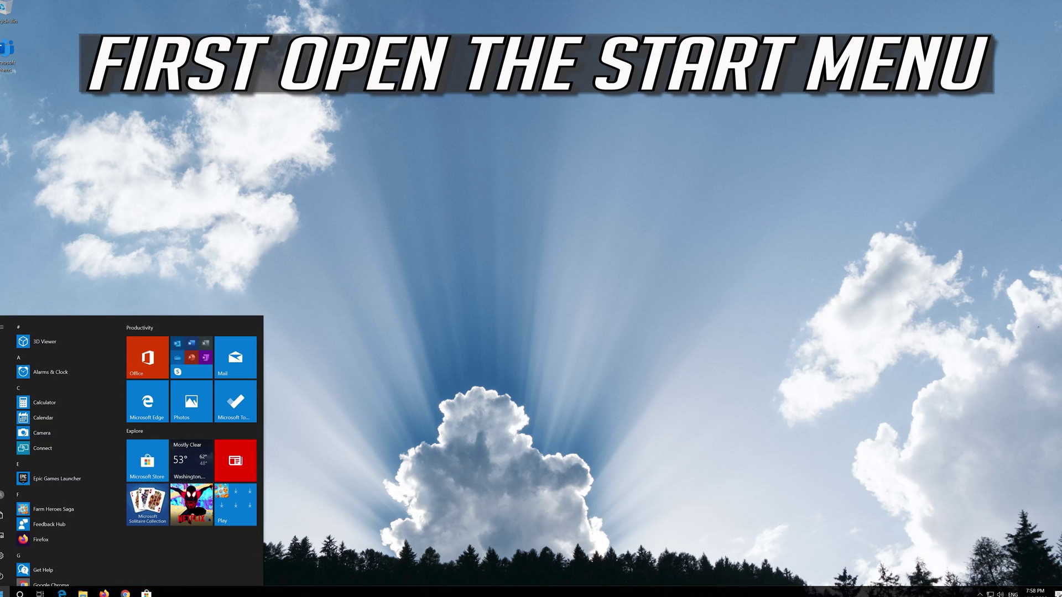
mouse_move(5, 556)
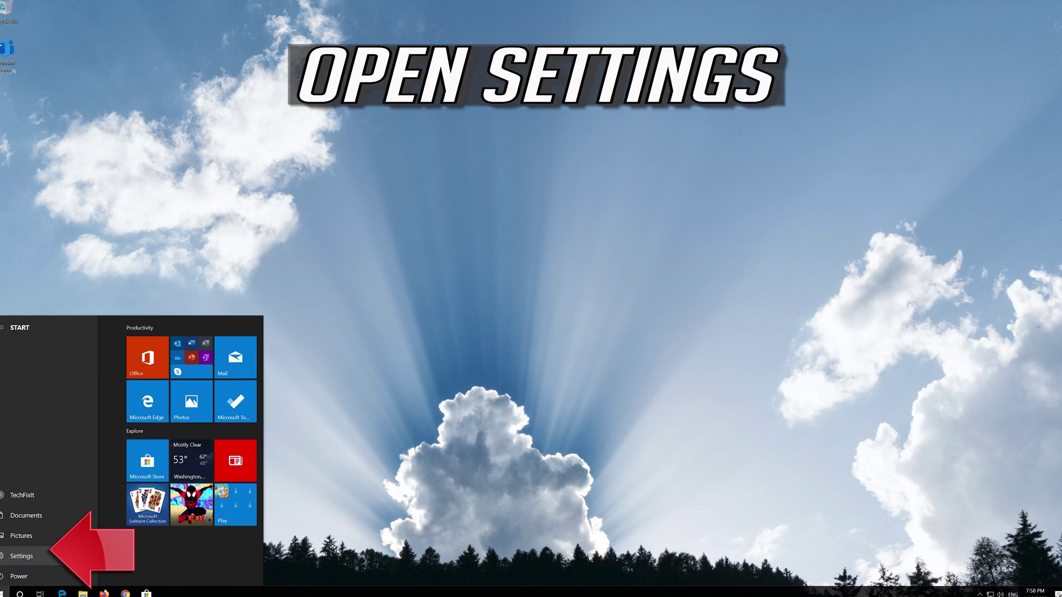
click(25, 557)
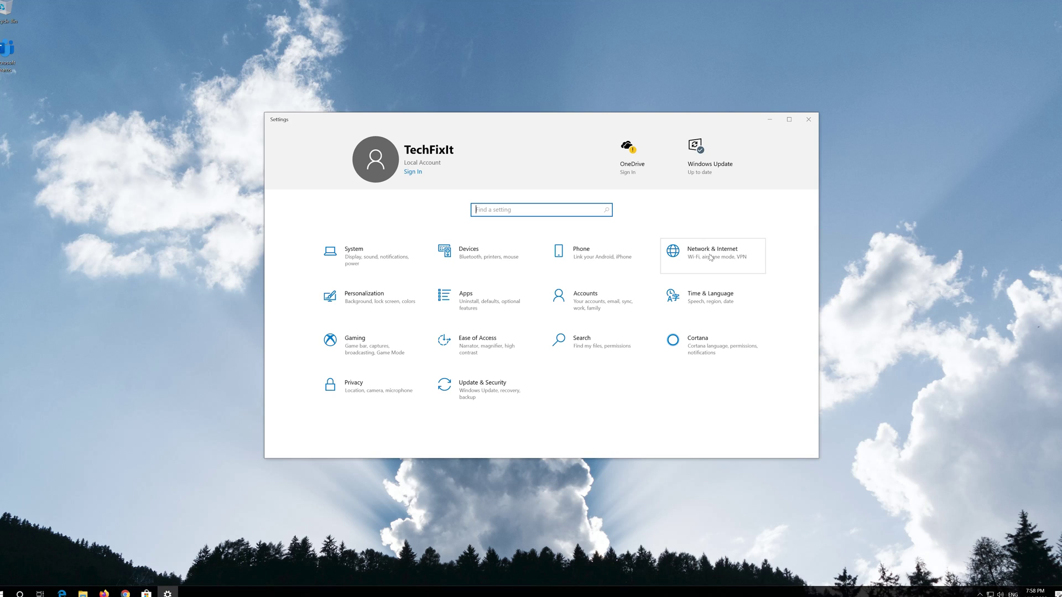
click(711, 257)
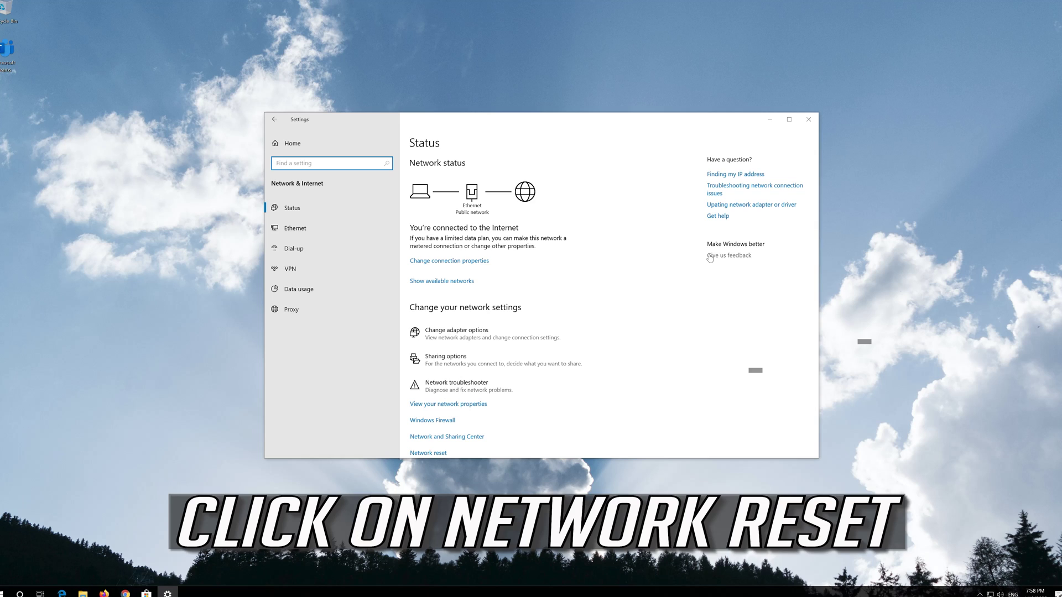
Run Network reset and confirm it, dismiss the sign-out notice, and close Settings
scroll(511, 297, down, 1)
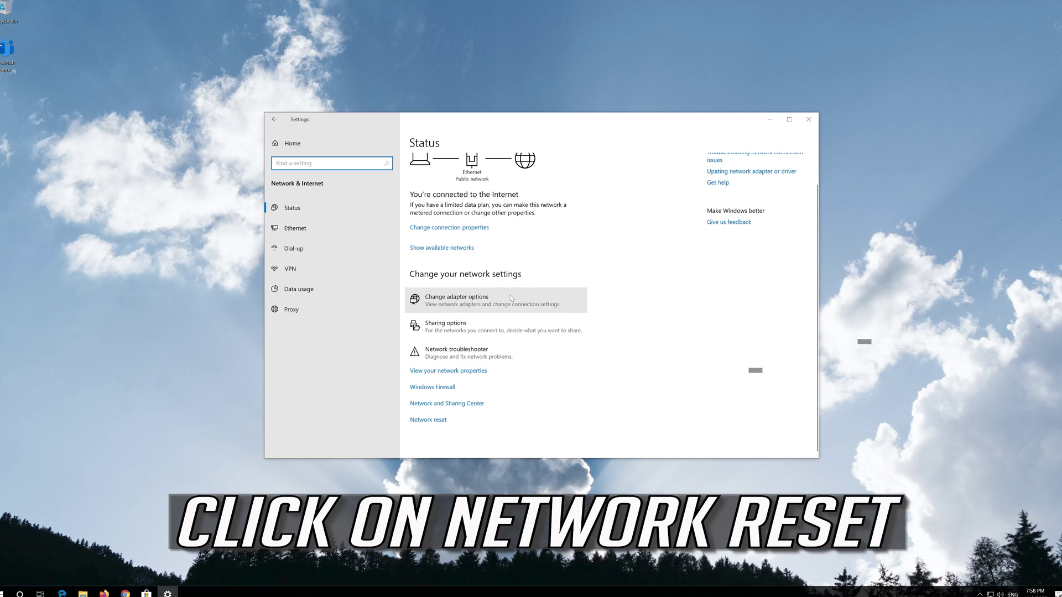
click(436, 421)
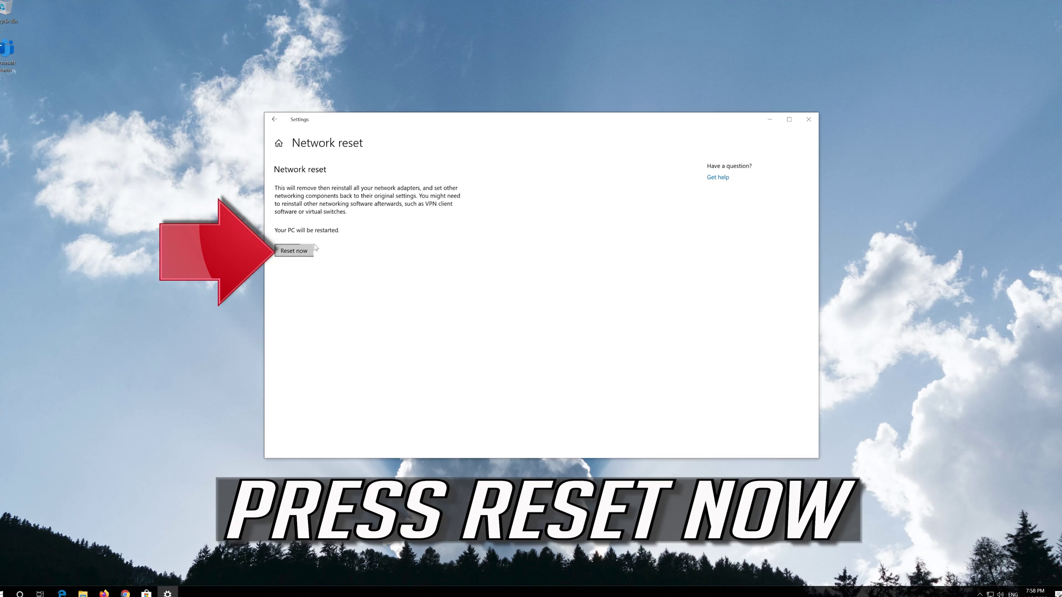
click(286, 252)
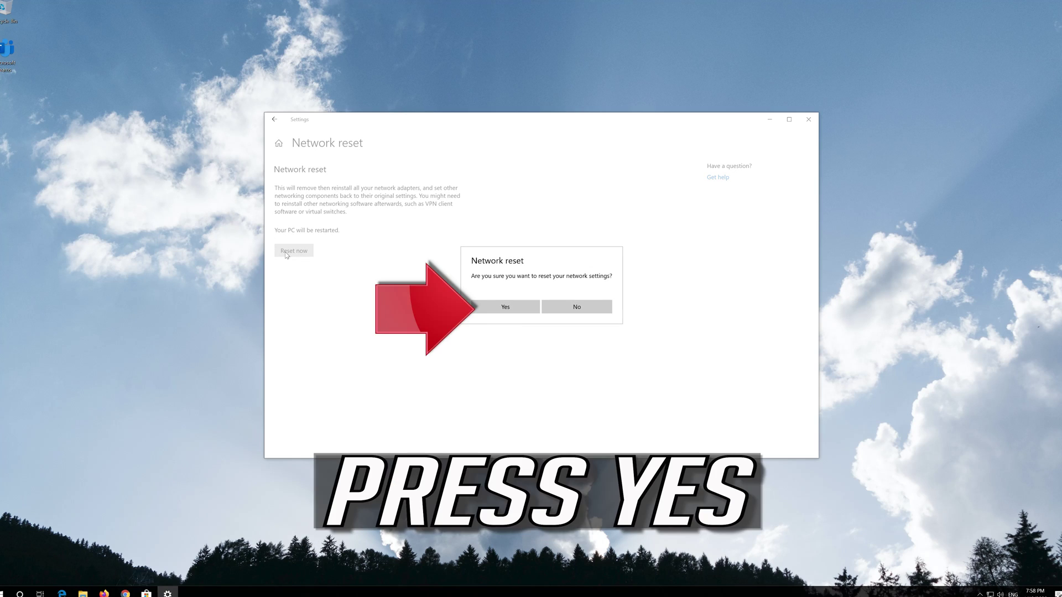
click(504, 308)
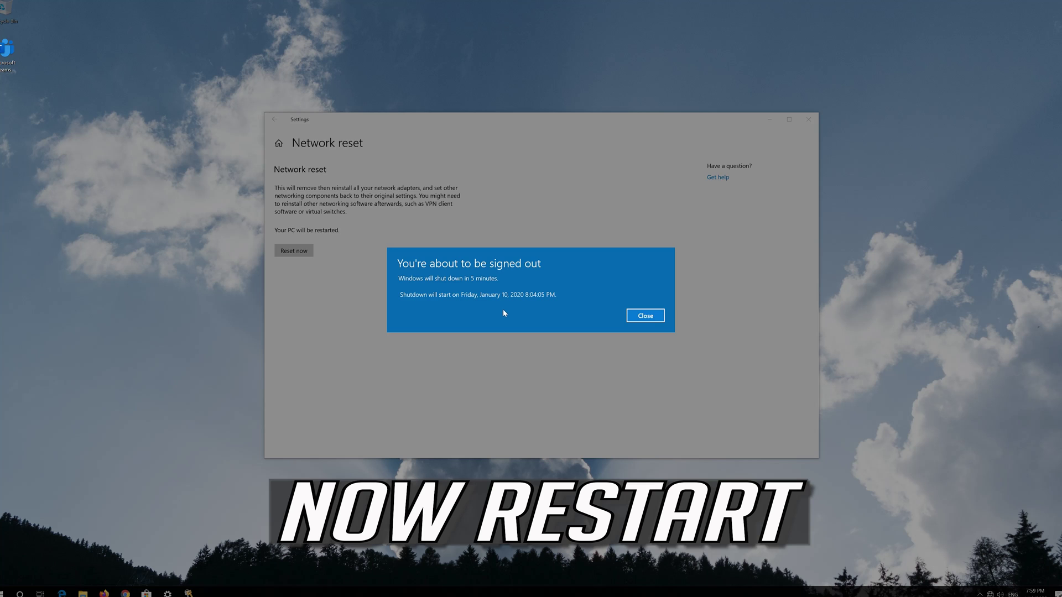
click(661, 317)
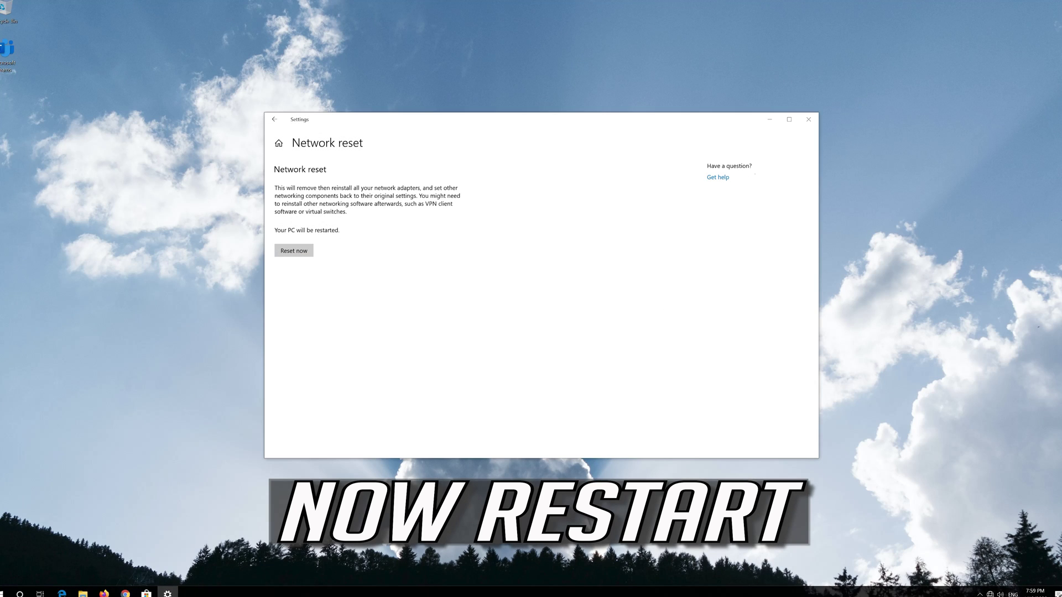
click(808, 119)
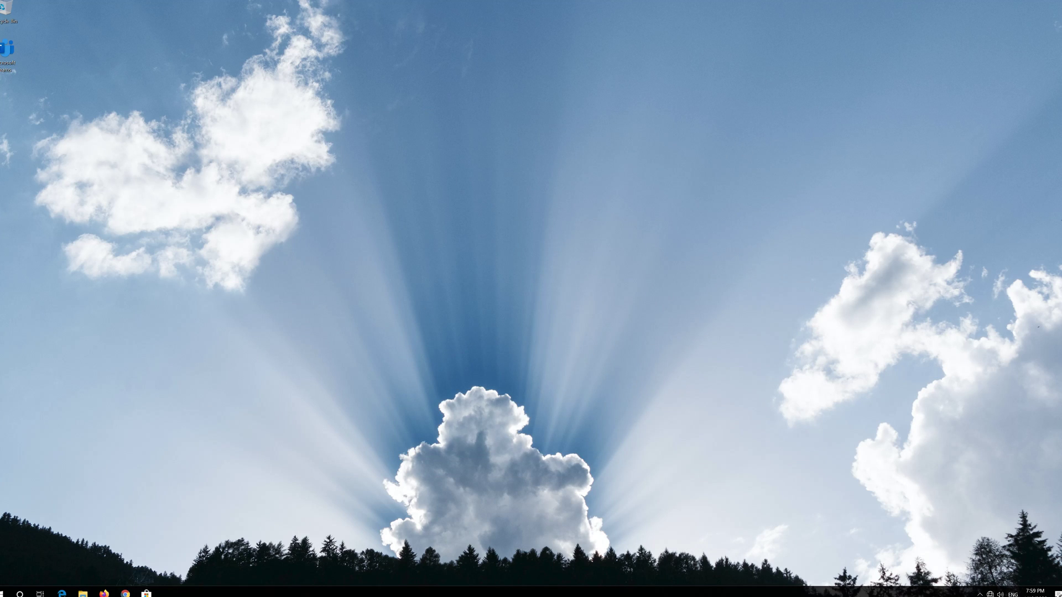
Restart the PC, then answer Yes to make it discoverable on the network after reboot
click(5, 592)
mouse_move(2, 573)
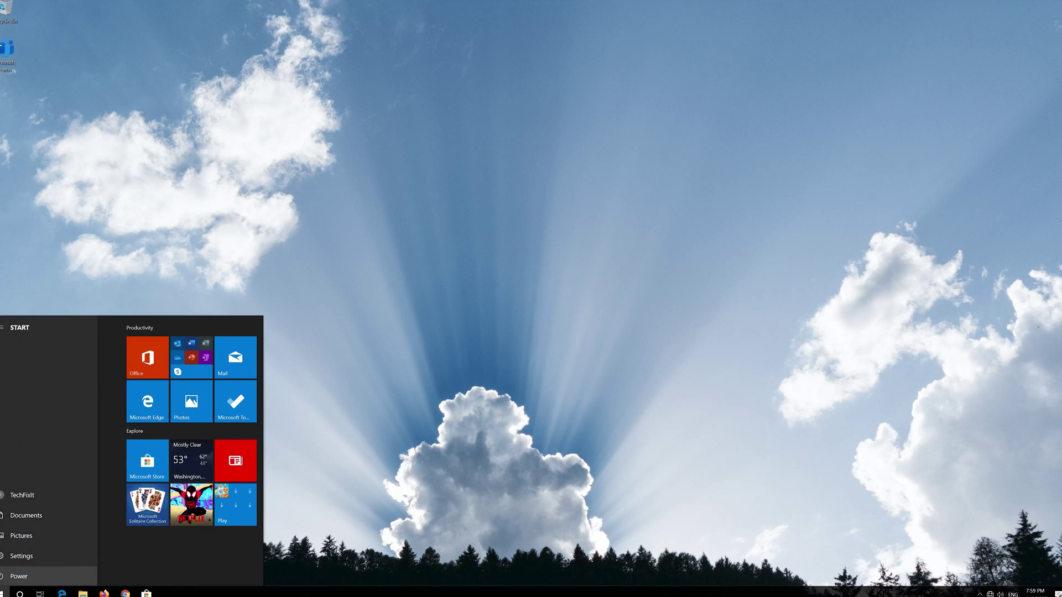
click(3, 575)
click(12, 555)
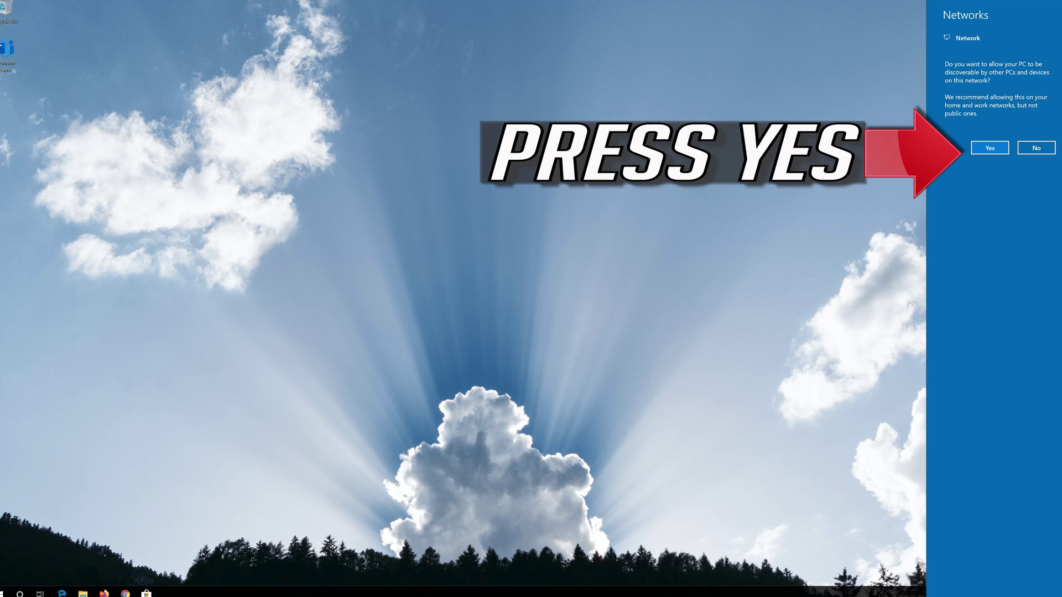
click(988, 149)
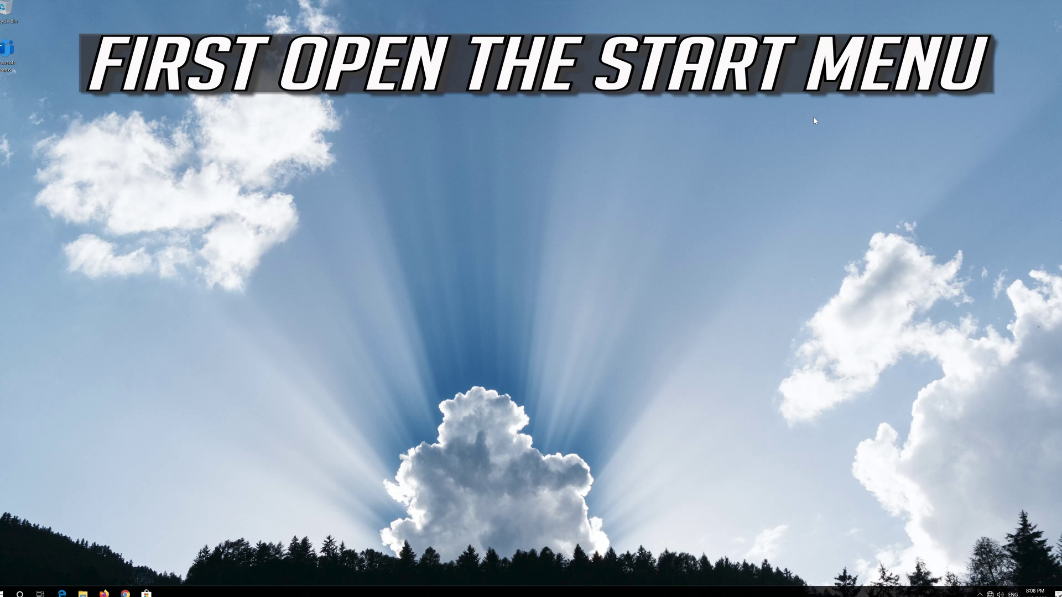
Open Windows Settings from the Start menu and go to Update & Security
key(super)
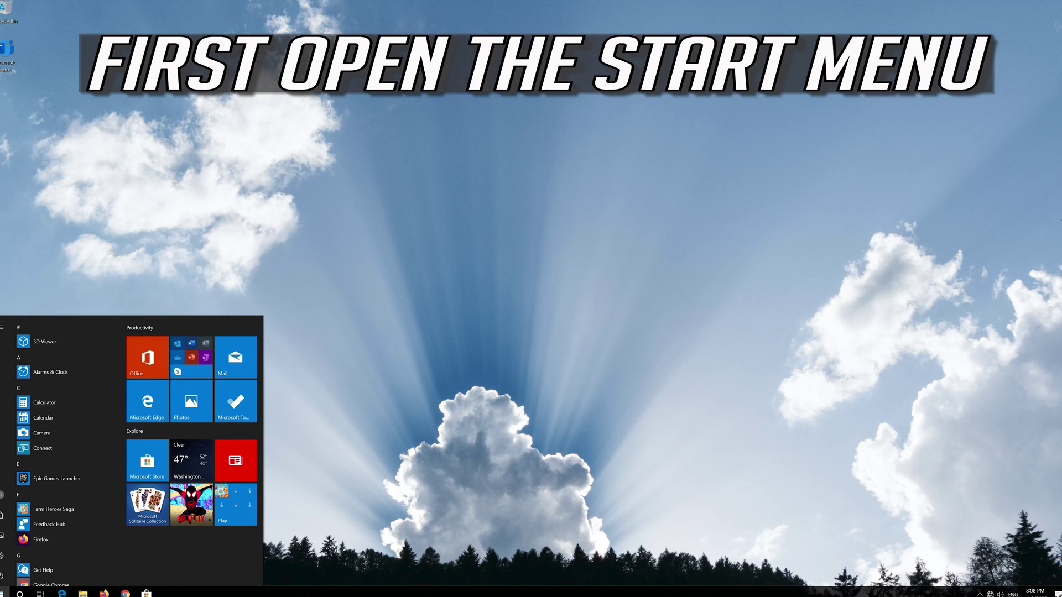
mouse_move(6, 556)
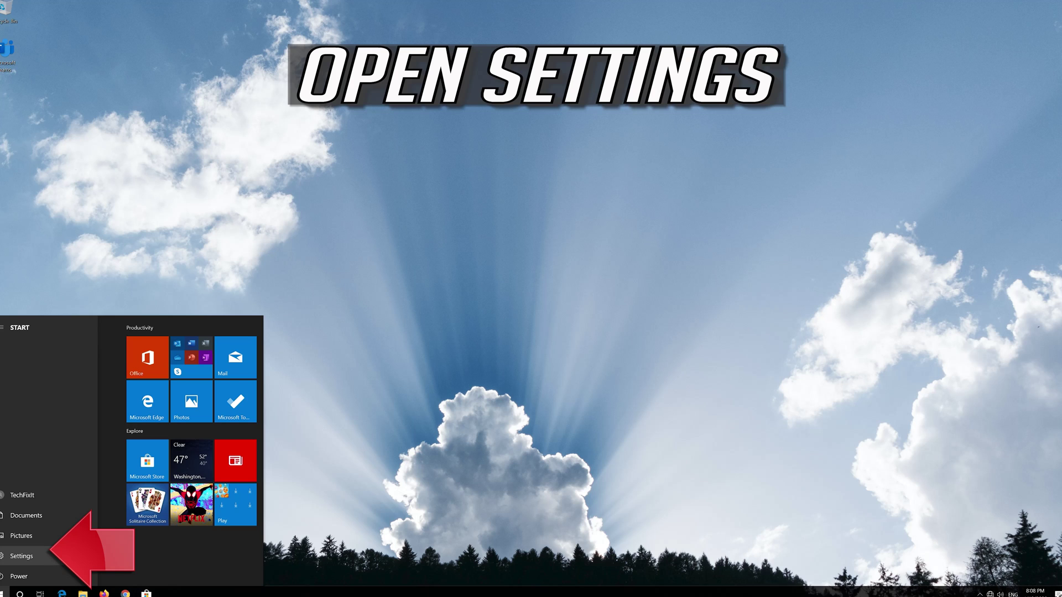
click(63, 556)
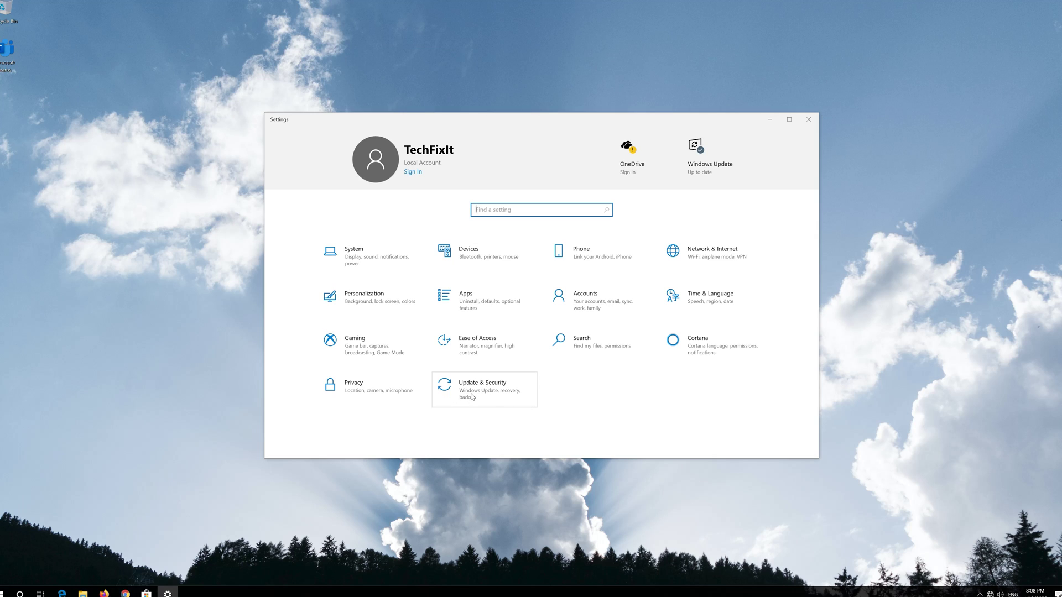
click(473, 397)
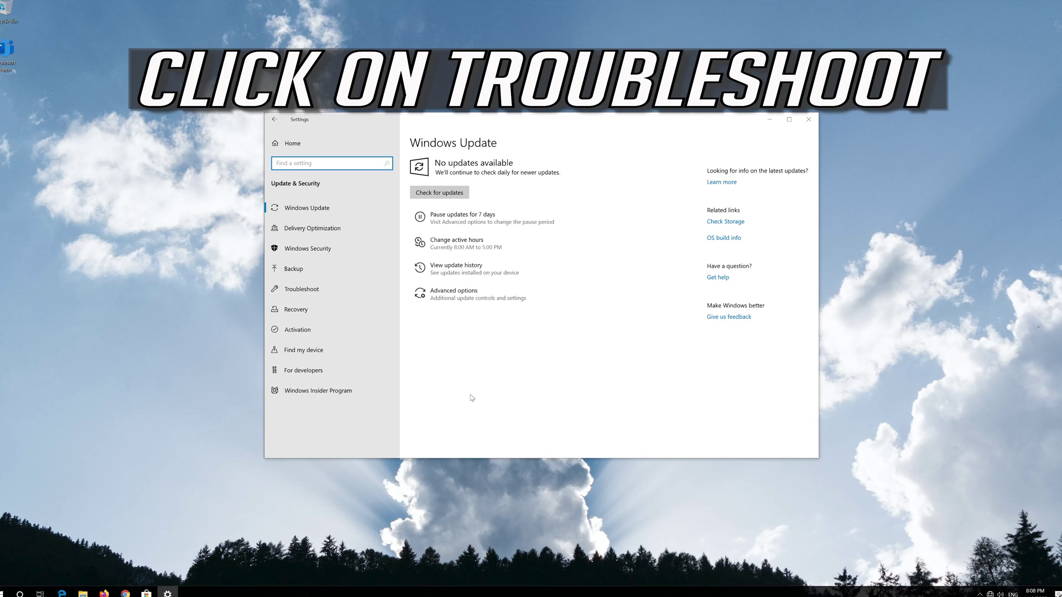
On the Troubleshoot page, run the Internet Connections troubleshooter
click(341, 292)
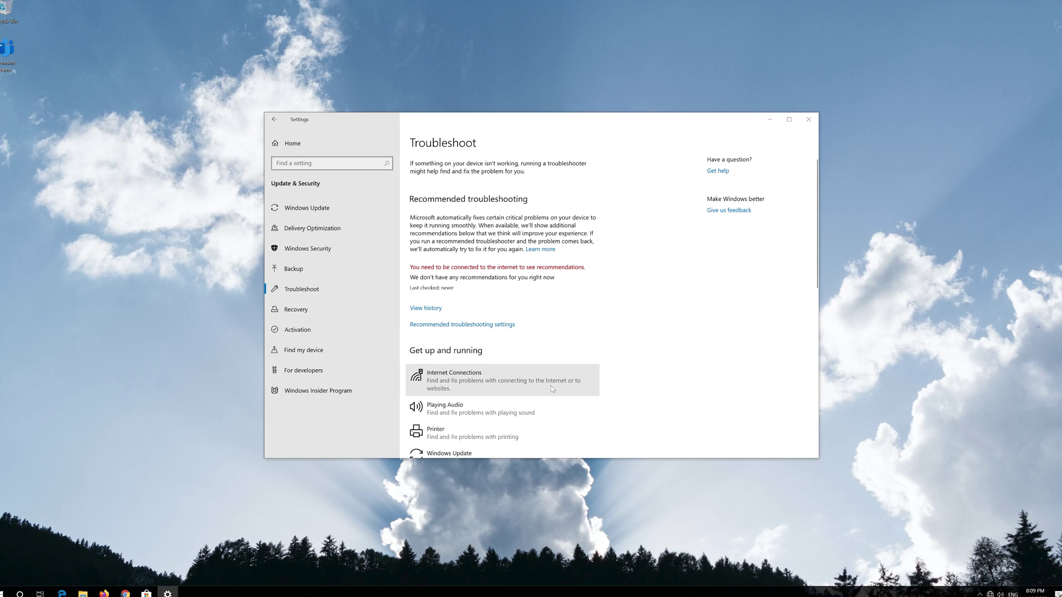
click(499, 385)
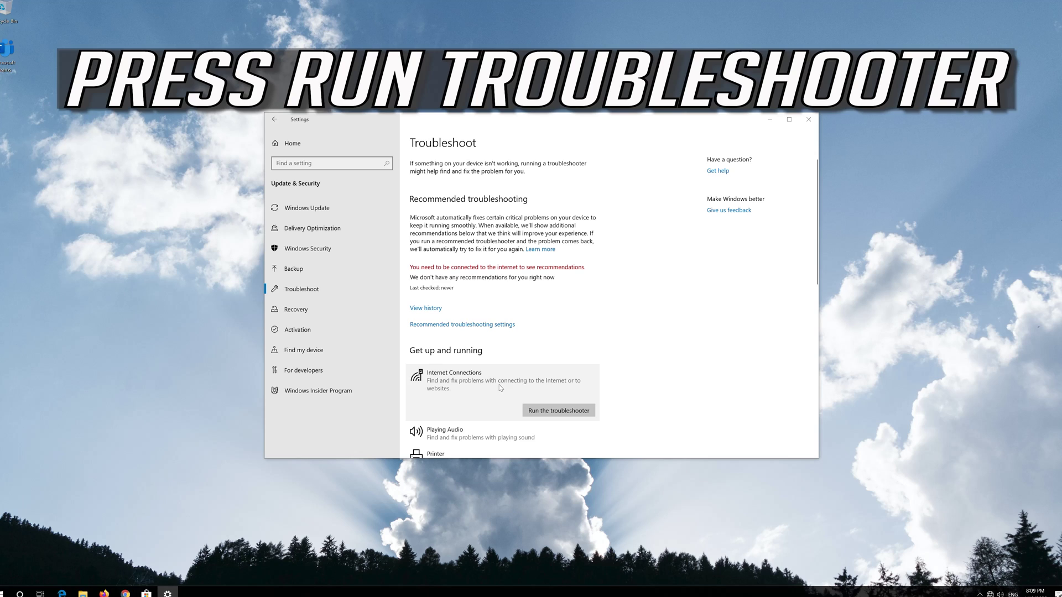
click(557, 409)
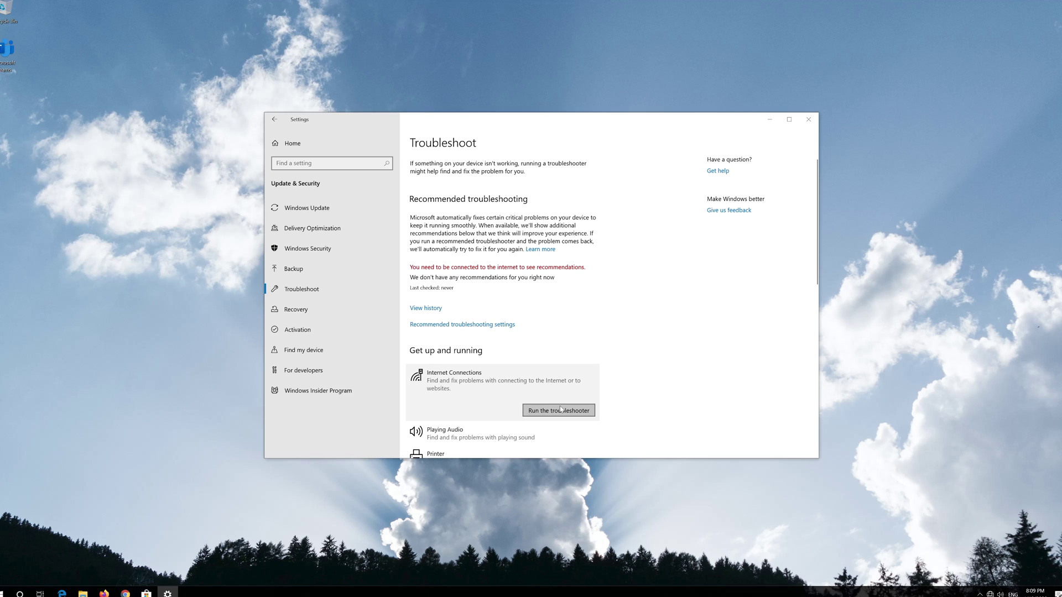
click(554, 410)
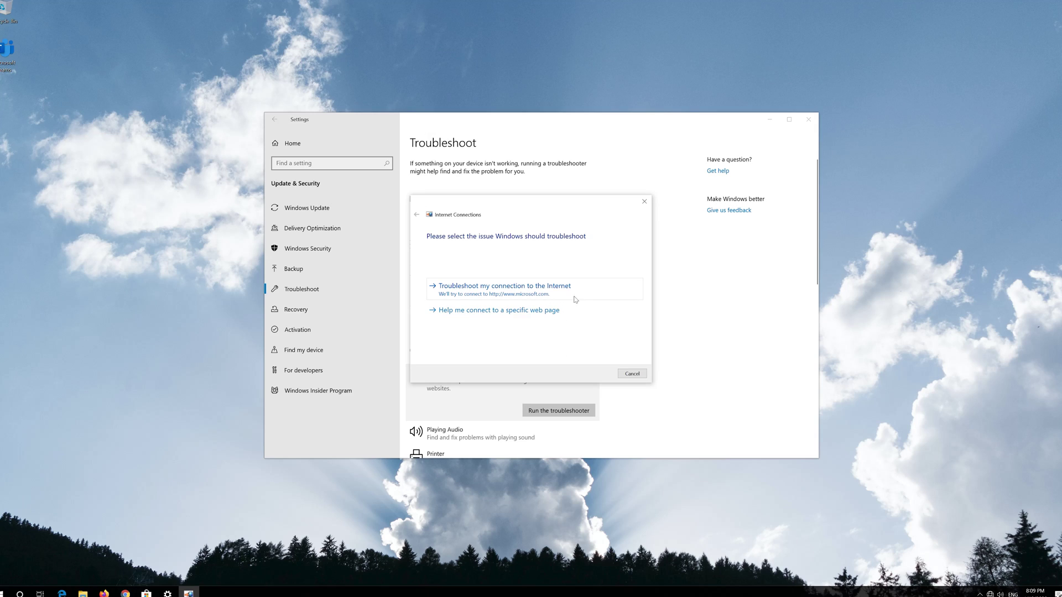
Troubleshoot the Internet connection and apply the repairs as administrator for the disabled Ethernet adapter
click(549, 293)
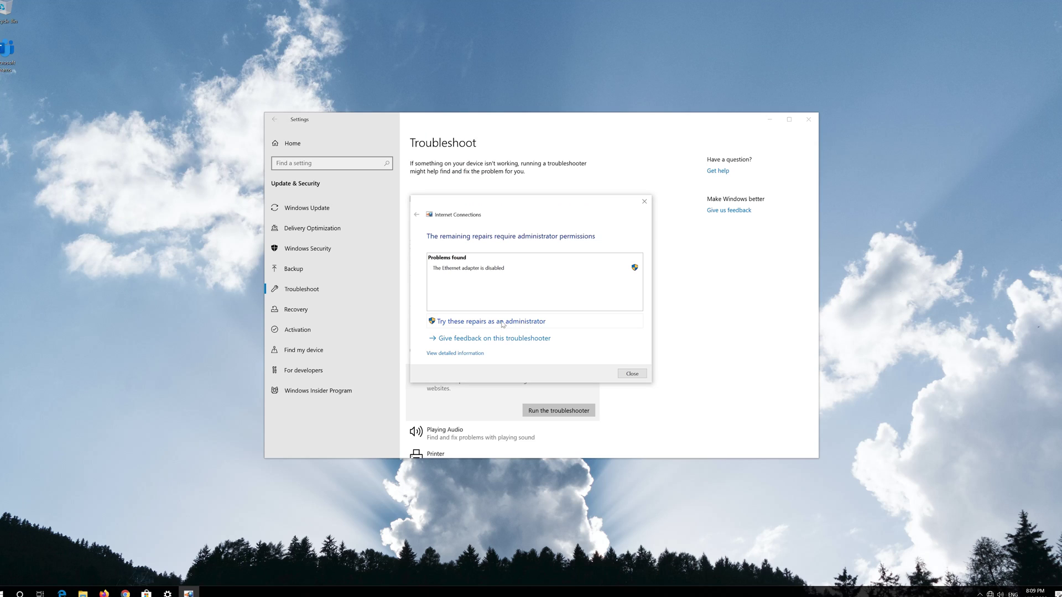
click(530, 322)
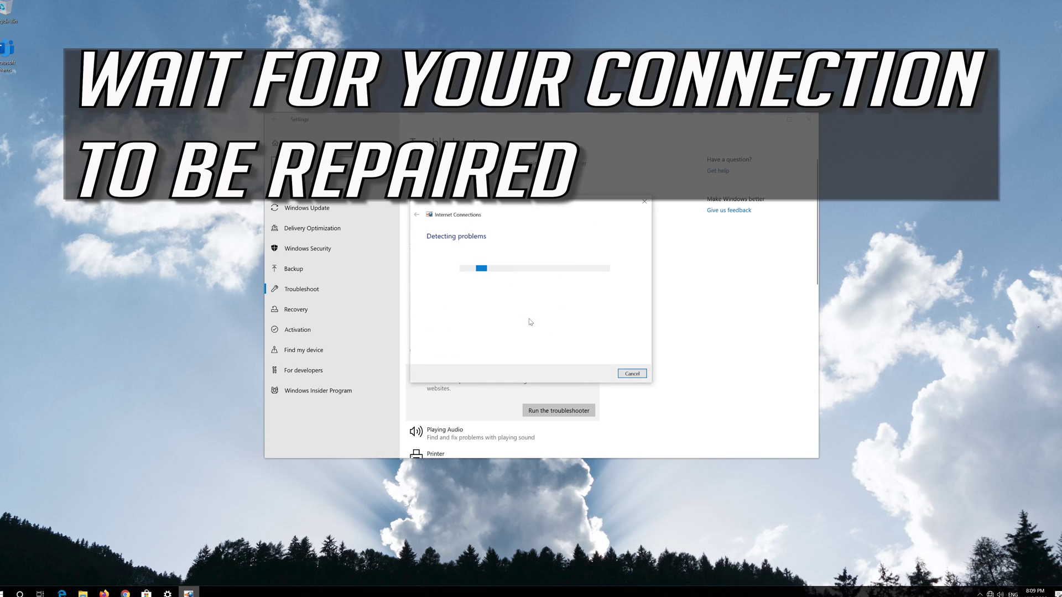